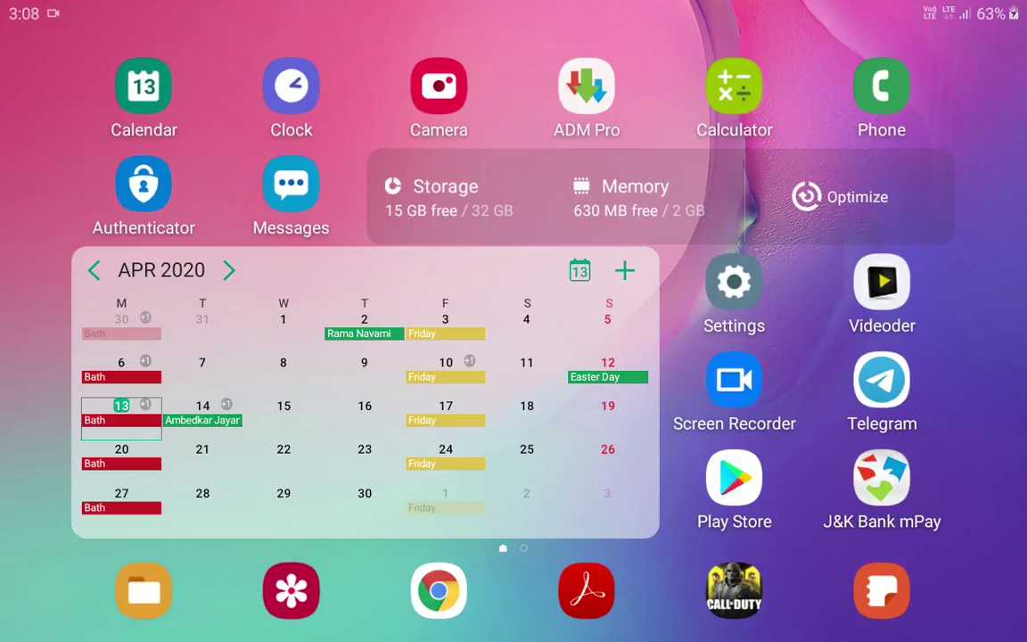
# - Search the Play Store for 'ubuworks ubuntu from an android' by typing 'ubuw'
pyautogui.click(734, 482)
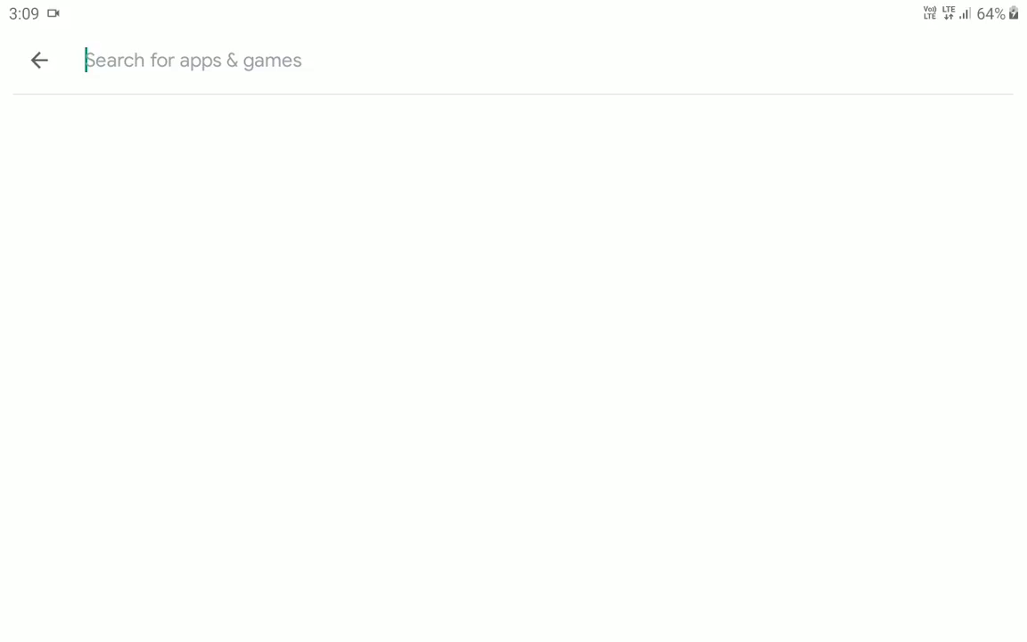
pyautogui.write('ub')
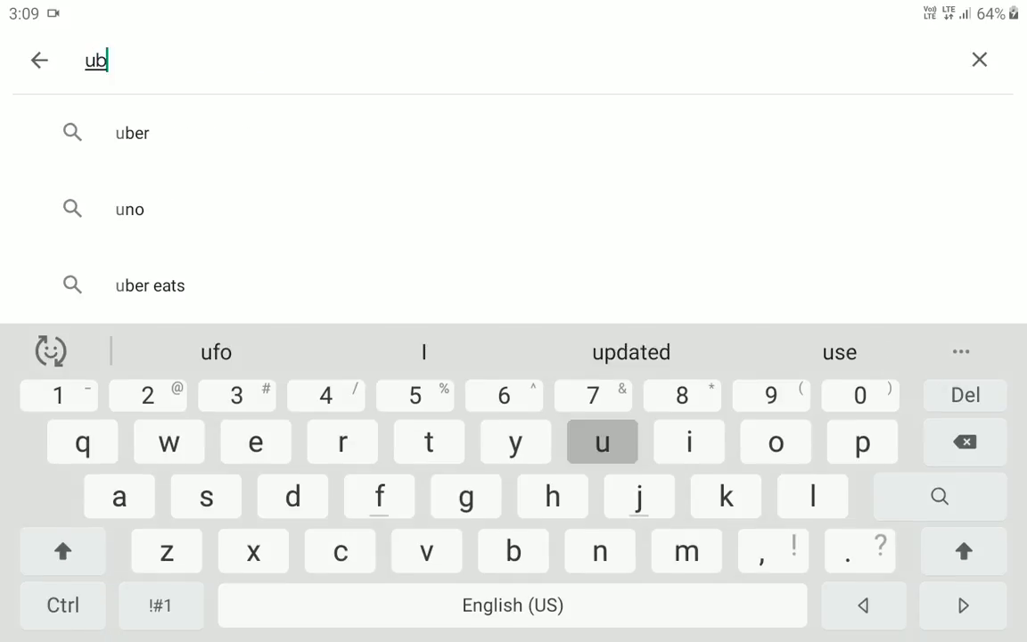
pyautogui.write('uw')
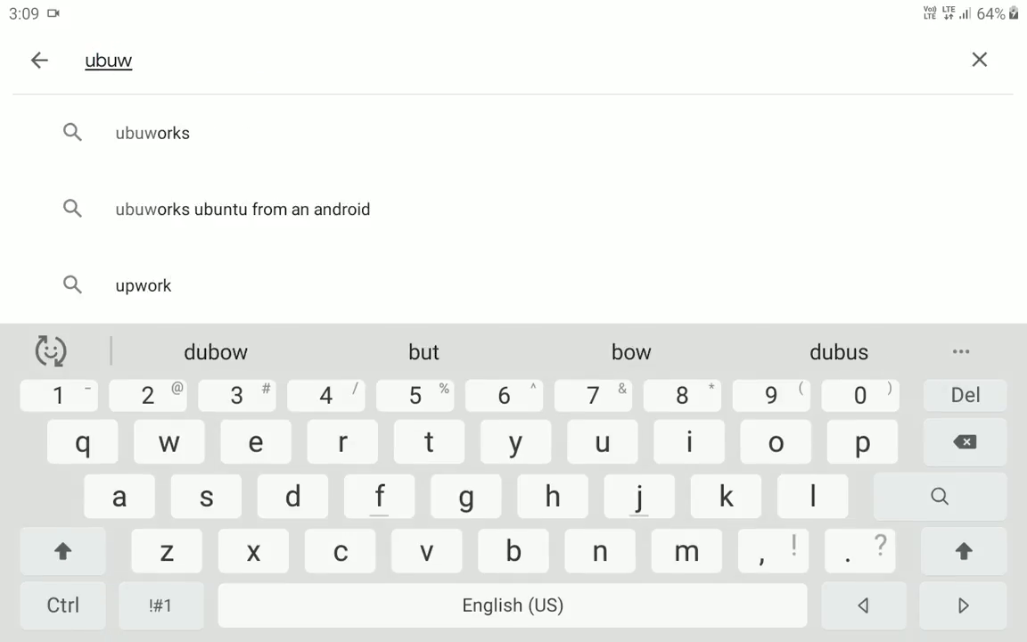
pyautogui.click(243, 208)
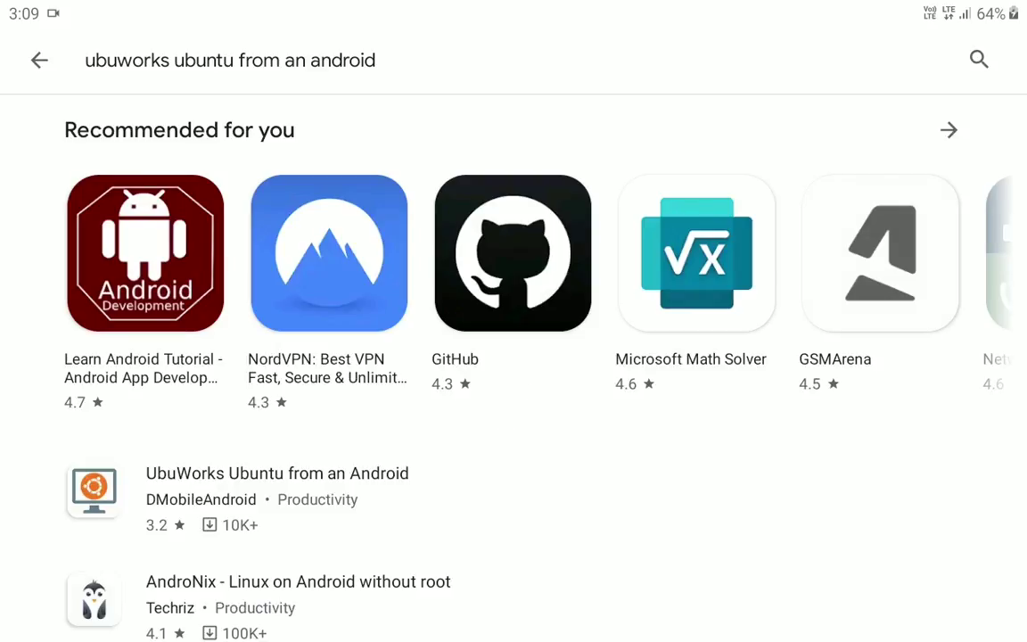
# - Start installing UbuWorks Ubuntu from an Android from its Play Store page
pyautogui.click(277, 495)
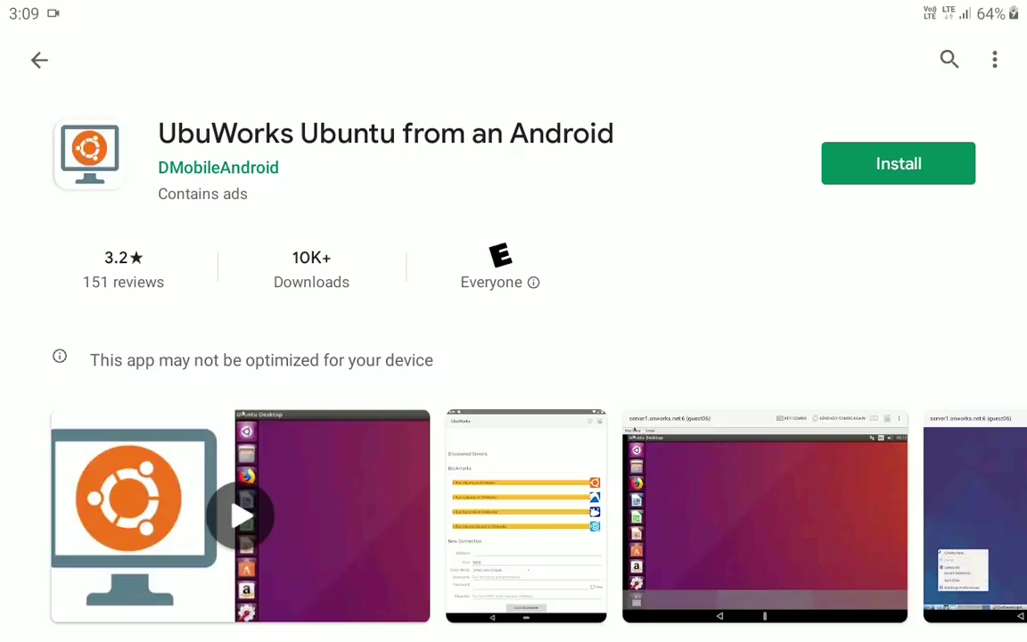
pyautogui.click(898, 163)
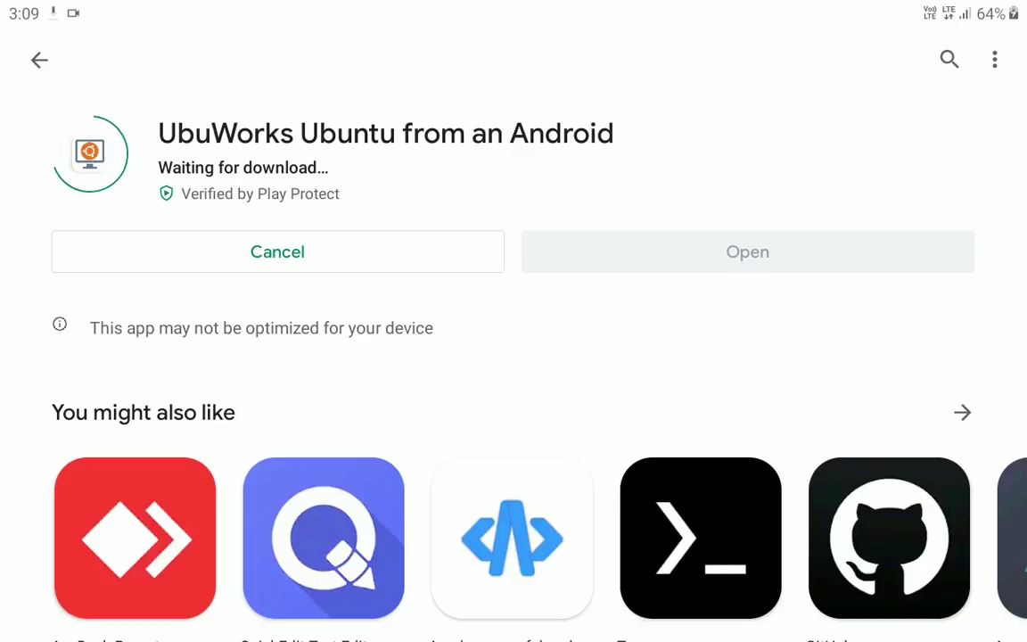
pyautogui.scroll(-1, 514, 357)
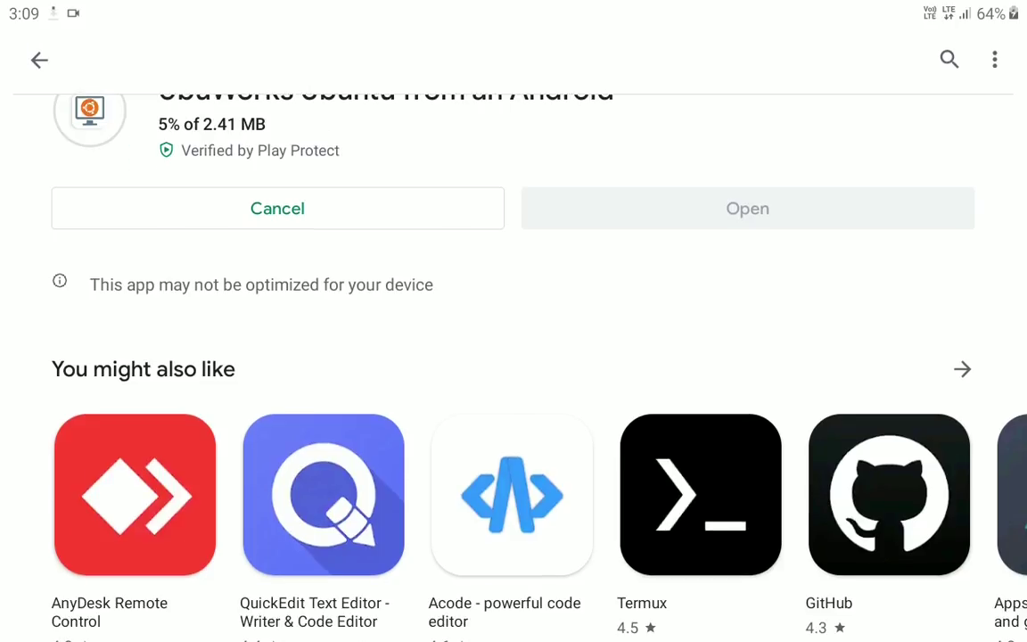
pyautogui.scroll(2, 513, 356)
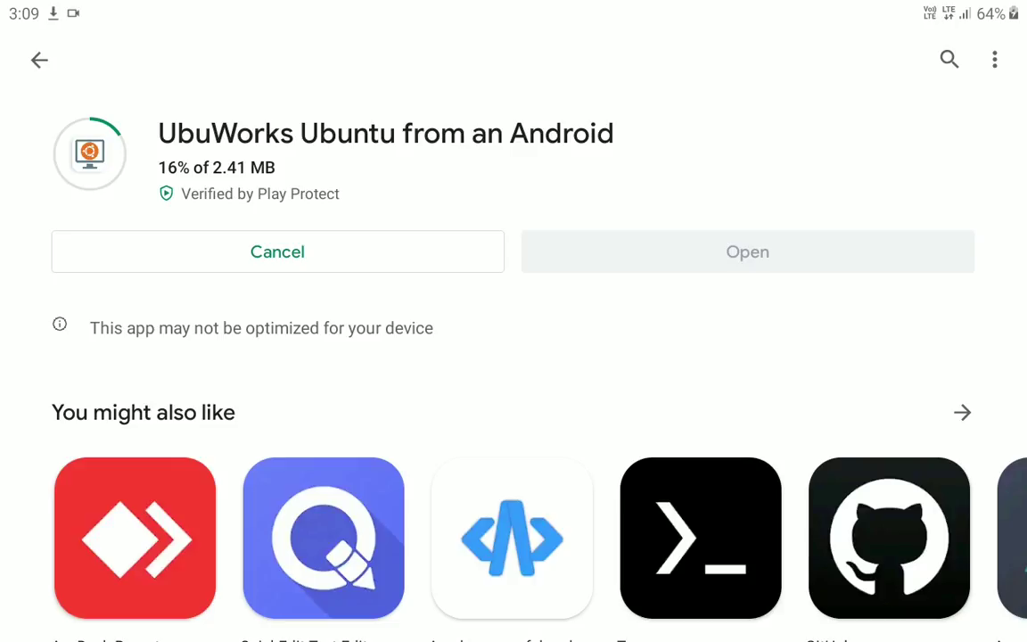
# - Go back to results, reopen the UbuWorks page and scroll to About this app
pyautogui.press('Escape')
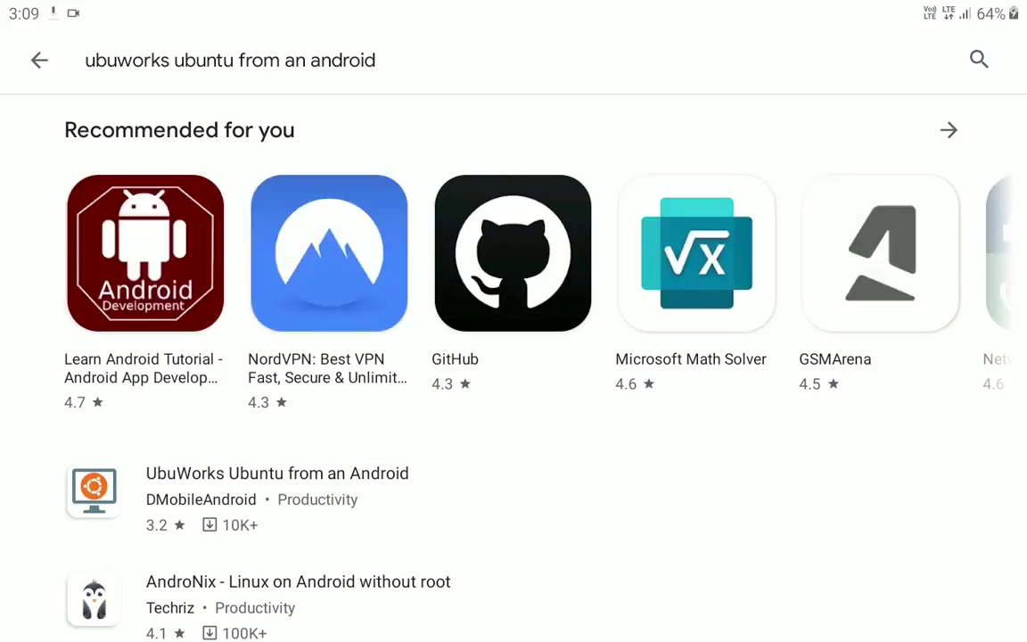
pyautogui.click(278, 486)
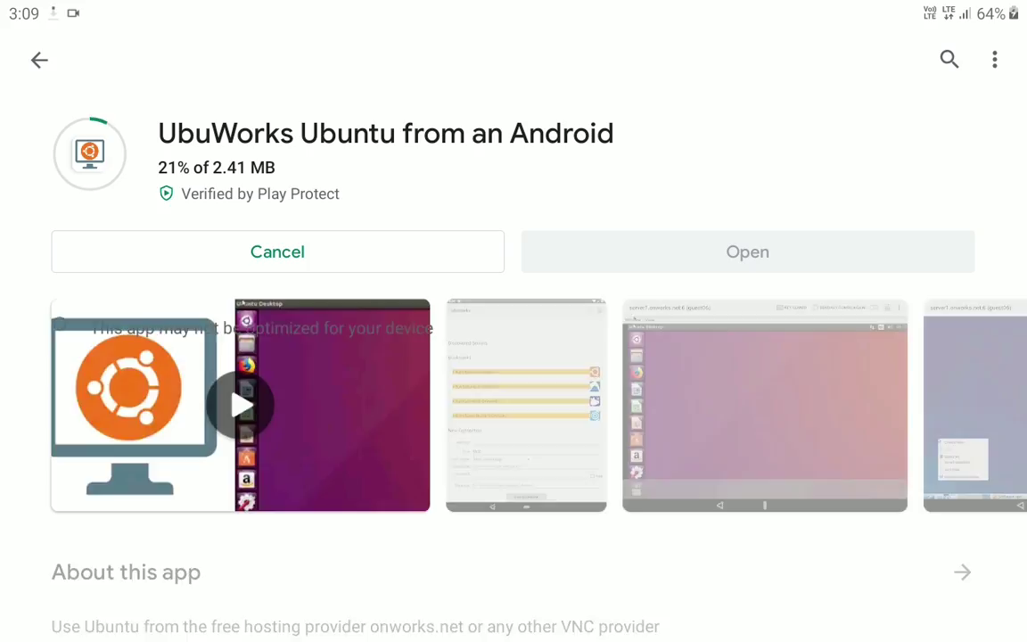
pyautogui.scroll(-3, 514, 357)
pyautogui.scroll(-4, 514, 357)
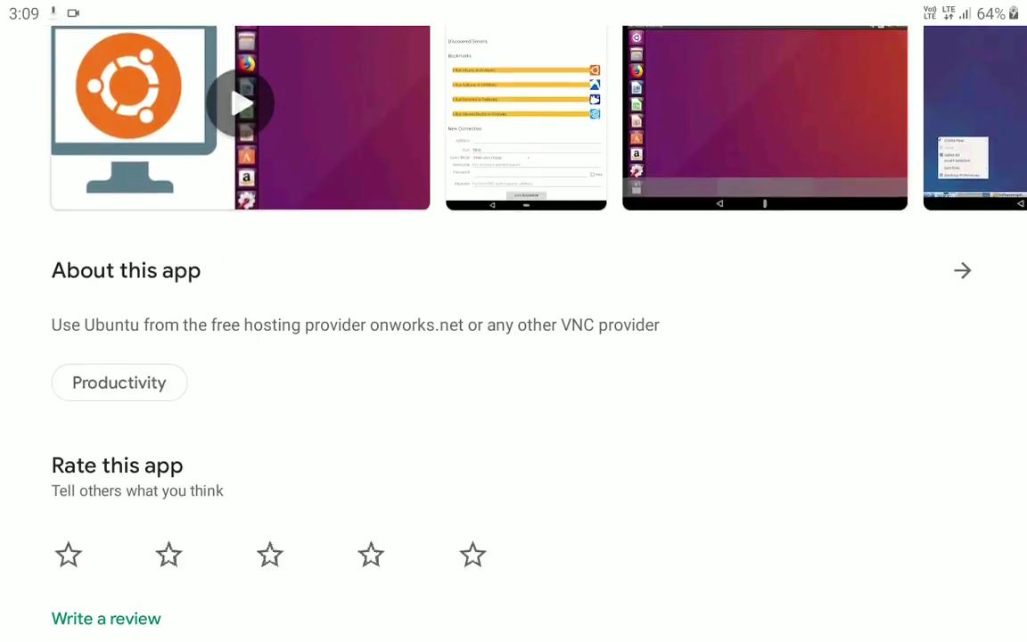
# - Read the UbuWorks full description, then return to the top of its page showing Open
pyautogui.click(125, 270)
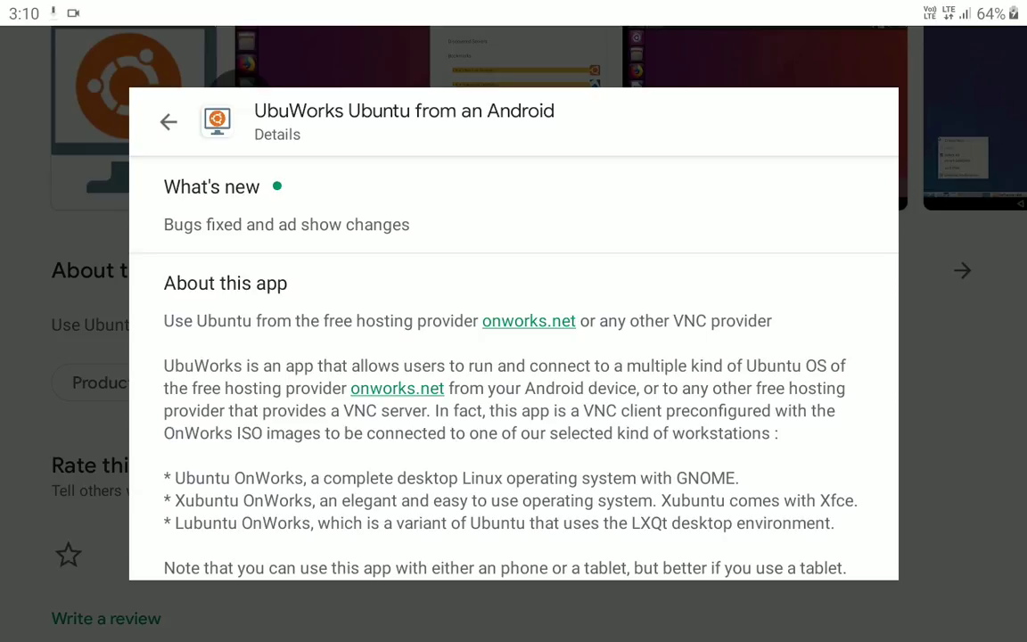
pyautogui.scroll(-5, 513, 357)
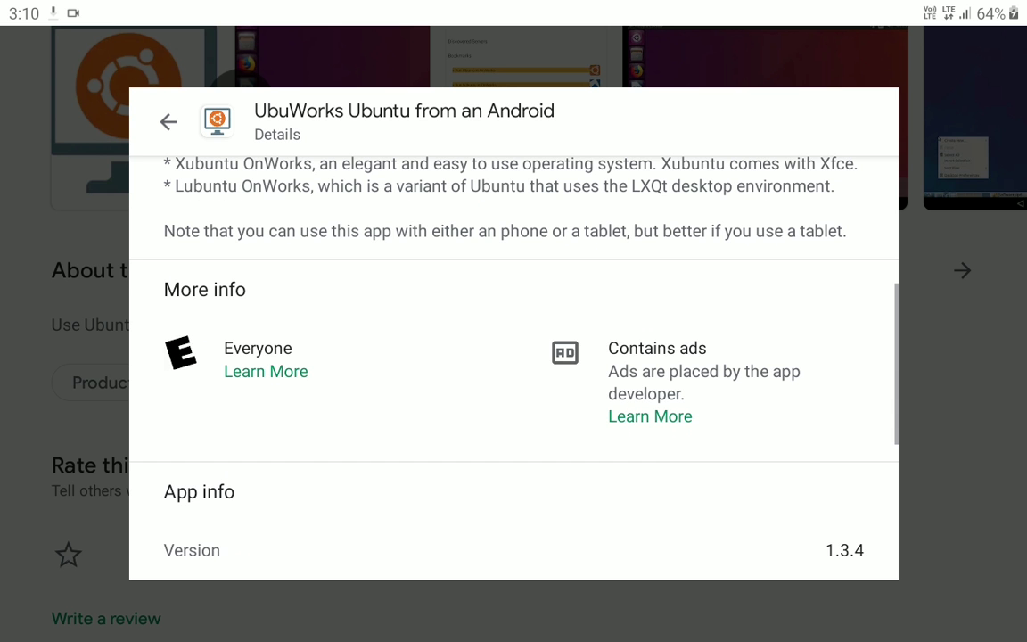
pyautogui.press('Escape')
pyautogui.scroll(10, 514, 357)
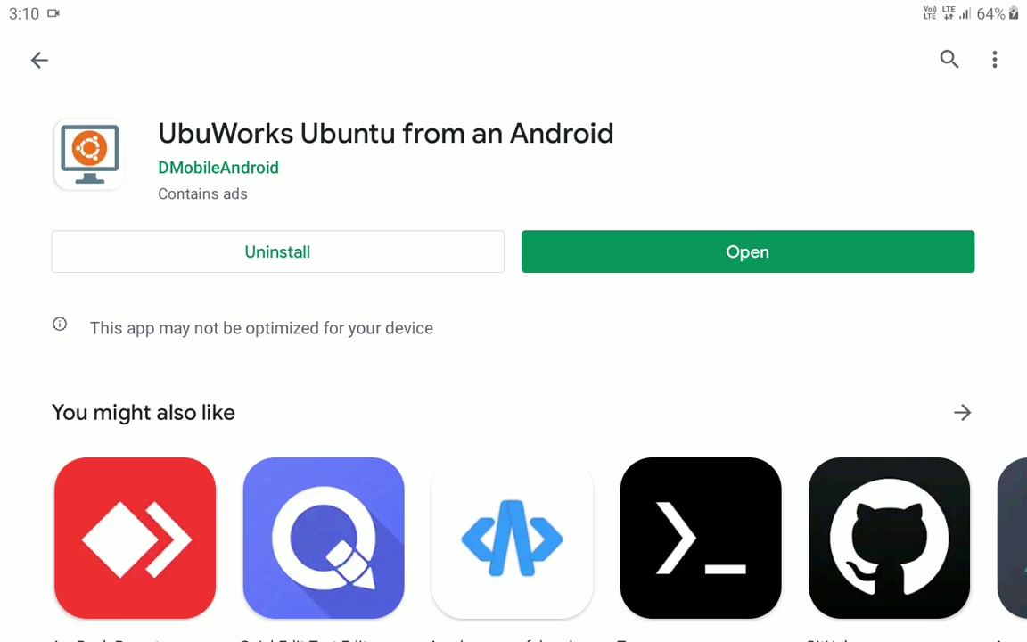
# - Close Play Store from recent apps and go to the home page with the UbuWorks icon
pyautogui.hotkey('alt', 'Tab')
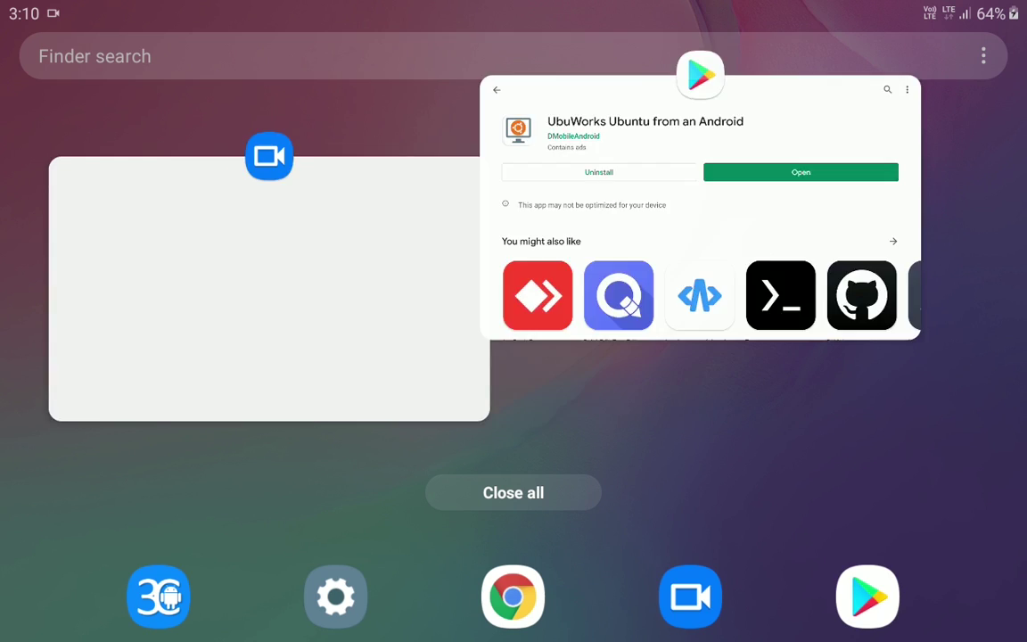
pyautogui.moveTo(700, 205); pyautogui.dragTo(700, 18)
pyautogui.press('Escape')
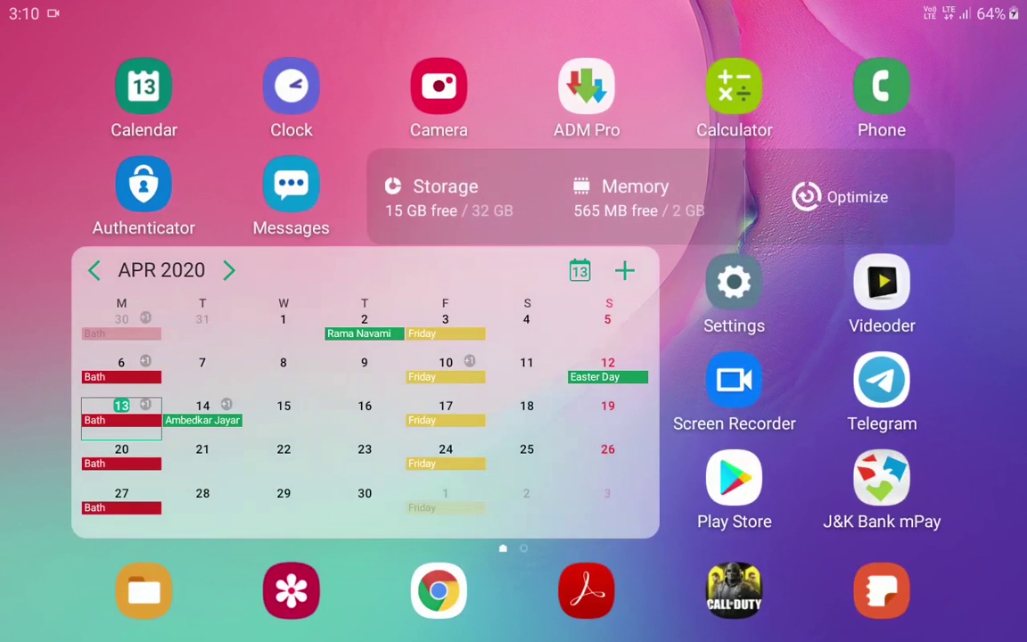
pyautogui.moveTo(803, 357); pyautogui.dragTo(267, 357)
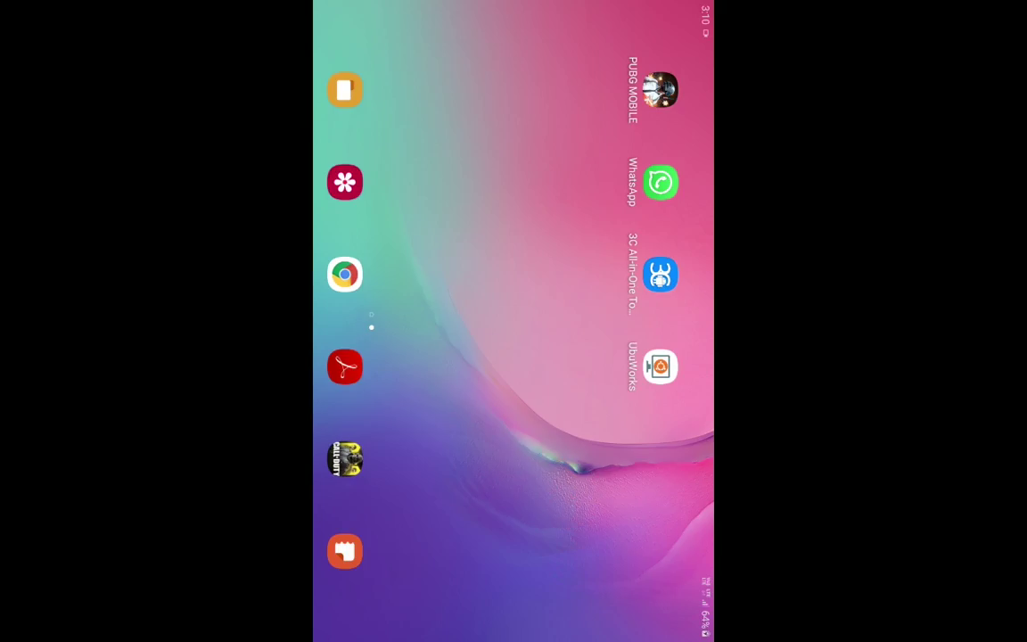
# - Launch UbuWorks and connect to a remote Ubuntu desktop
pyautogui.click(660, 367)
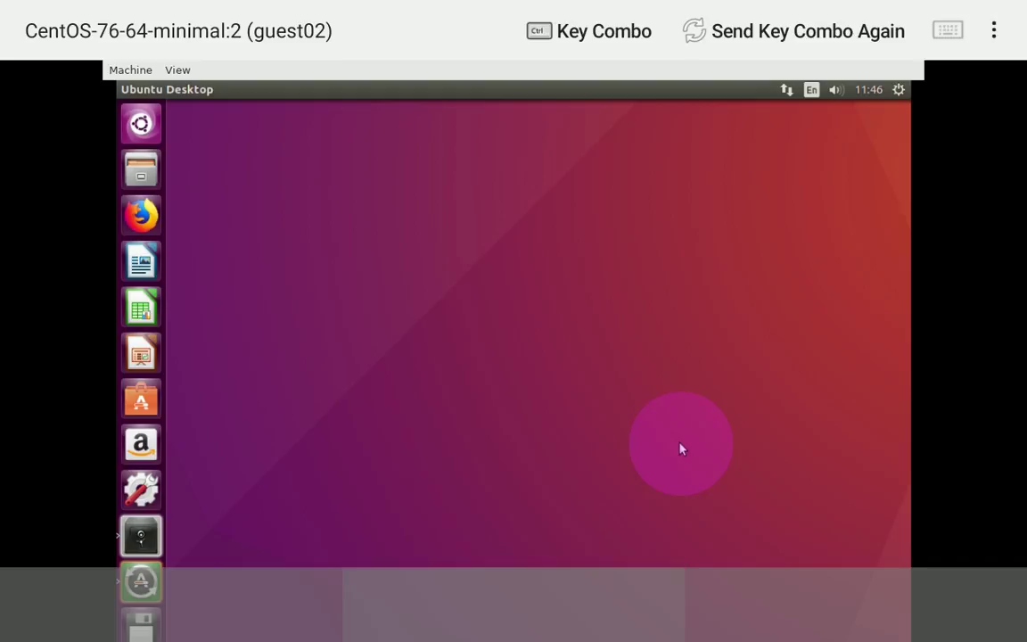
# - Open a new Terminal window from the remote desktop's context menu
pyautogui.rightClick(679, 449)
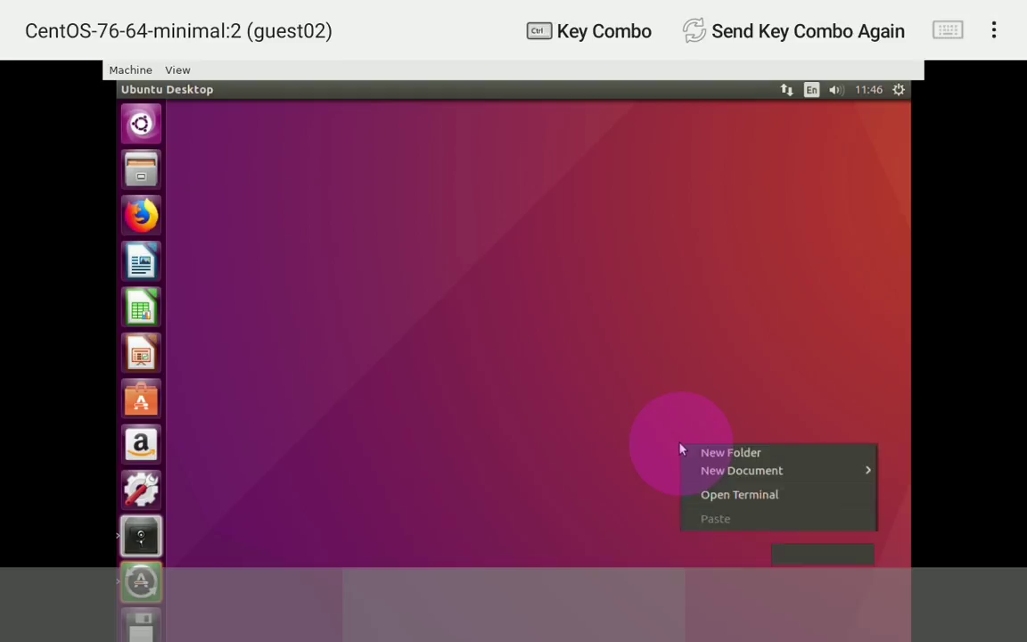
pyautogui.click(679, 449)
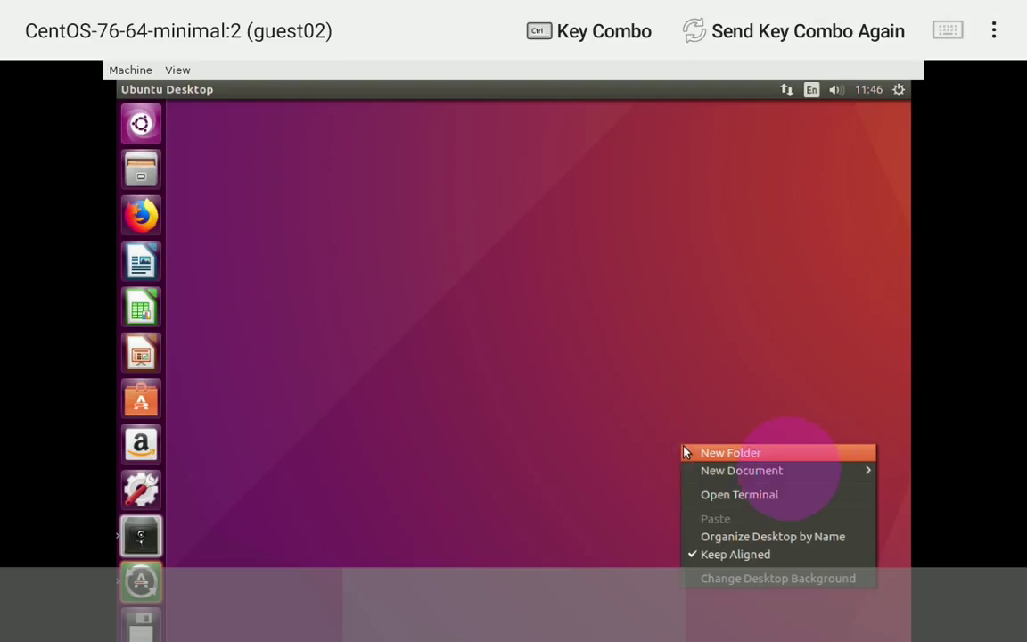
pyautogui.moveTo(705, 470)
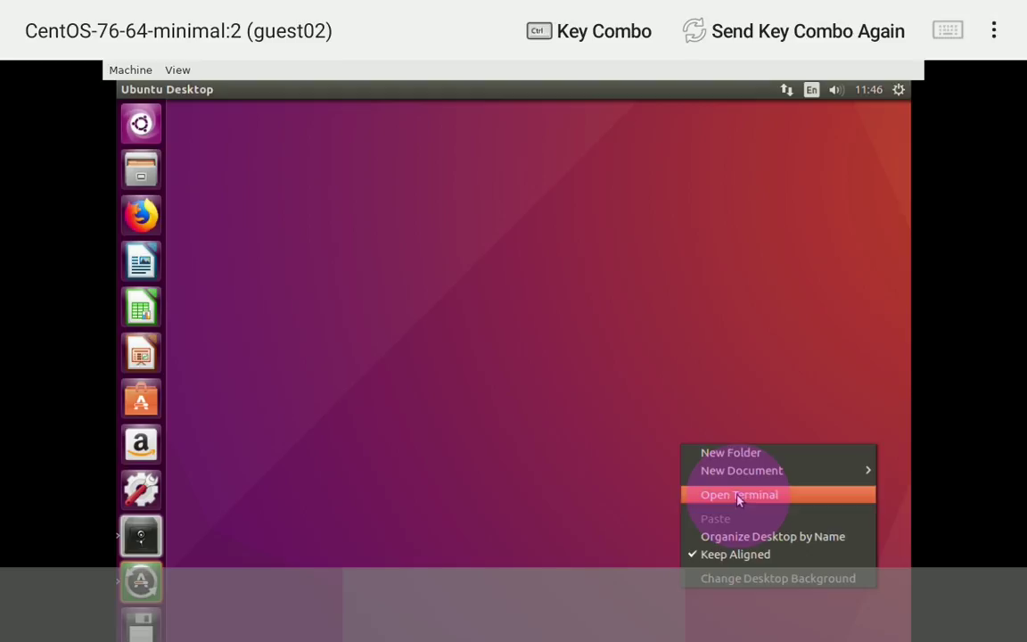
pyautogui.click(739, 495)
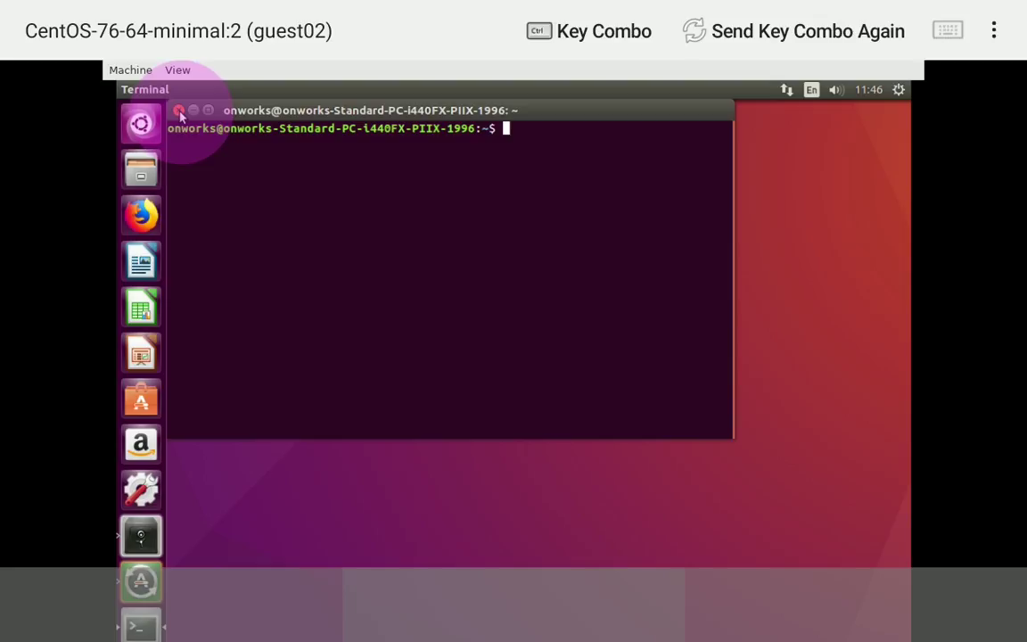
# - Close the Terminal window and launch Files from the launcher to show the Home folder
pyautogui.click(177, 109)
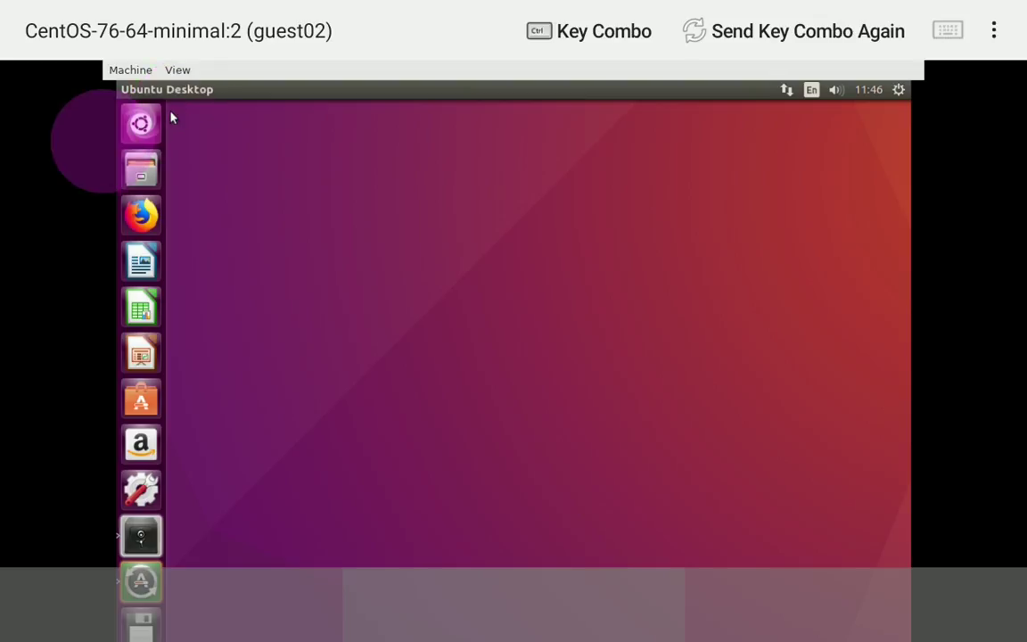
pyautogui.click(143, 174)
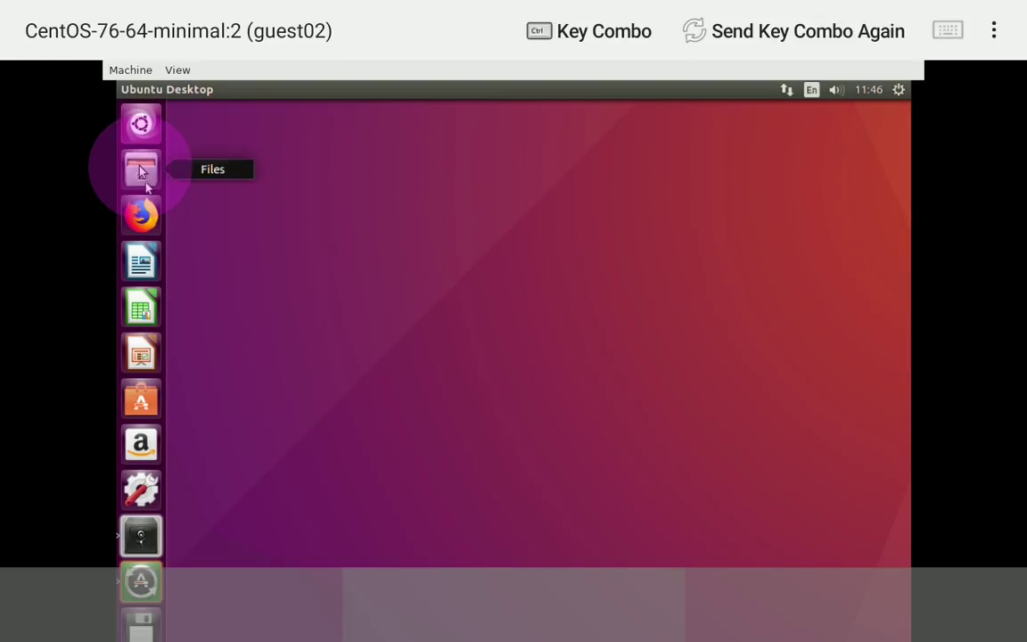
pyautogui.click(141, 171)
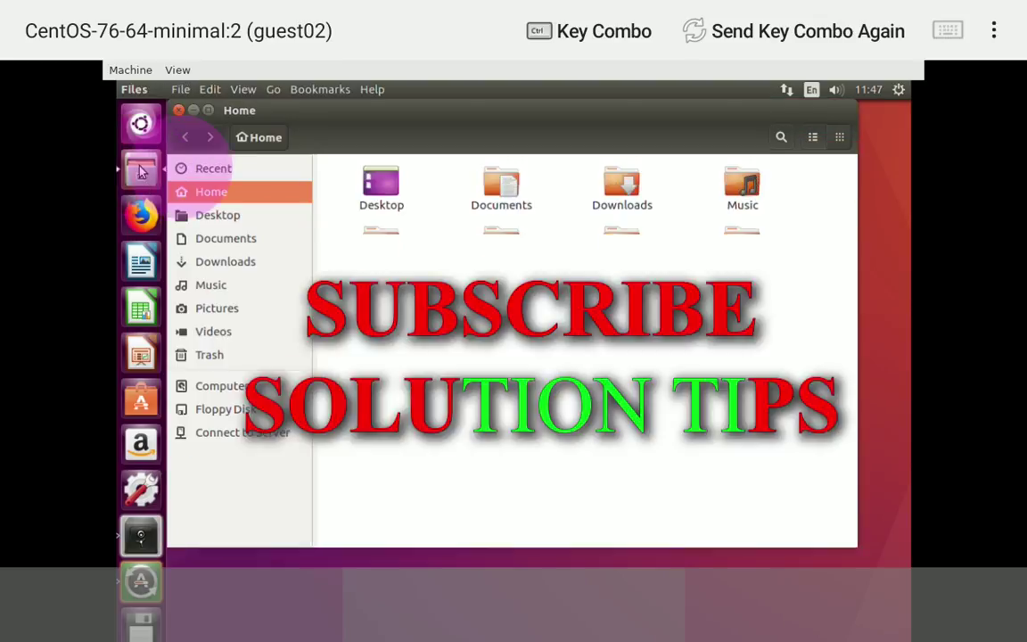